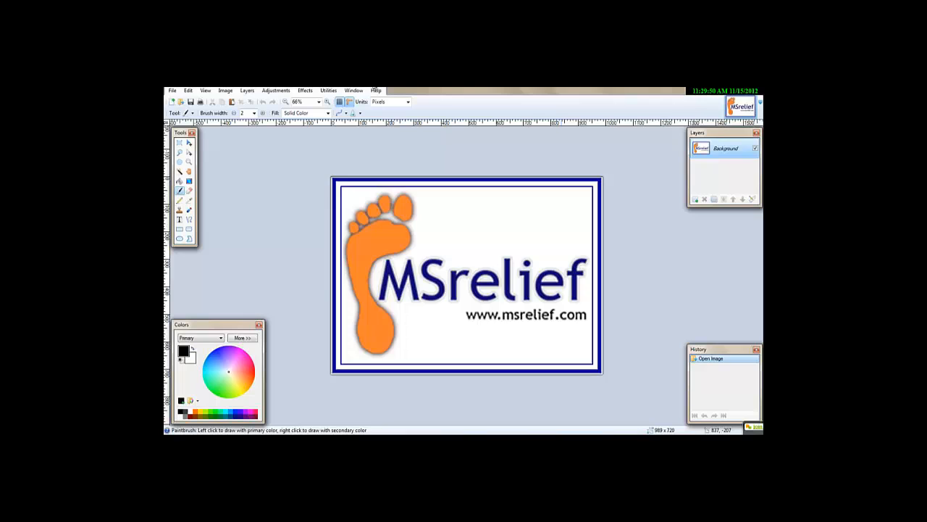
View the program's version and credits information and close it.
{"action": "left_click", "coordinate": [376, 90]}
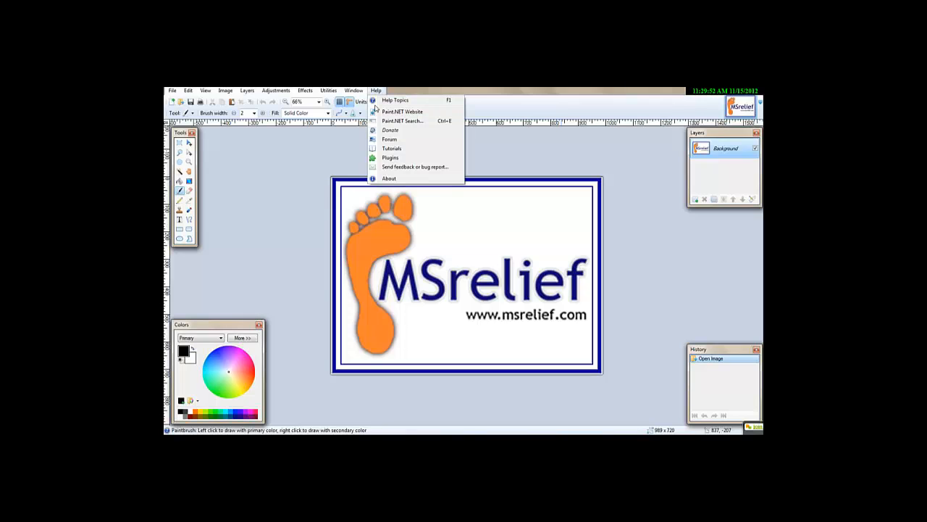
{"action": "left_click", "coordinate": [388, 179]}
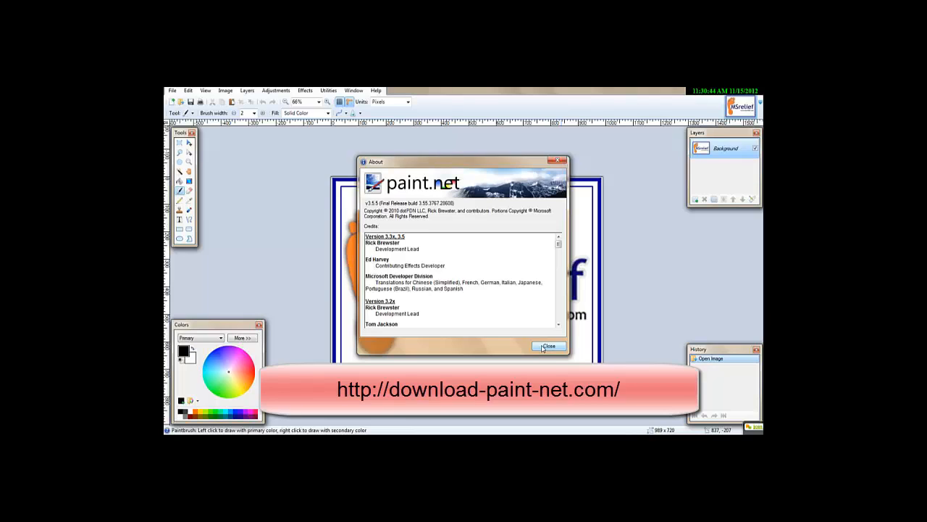
{"action": "left_click", "coordinate": [548, 346]}
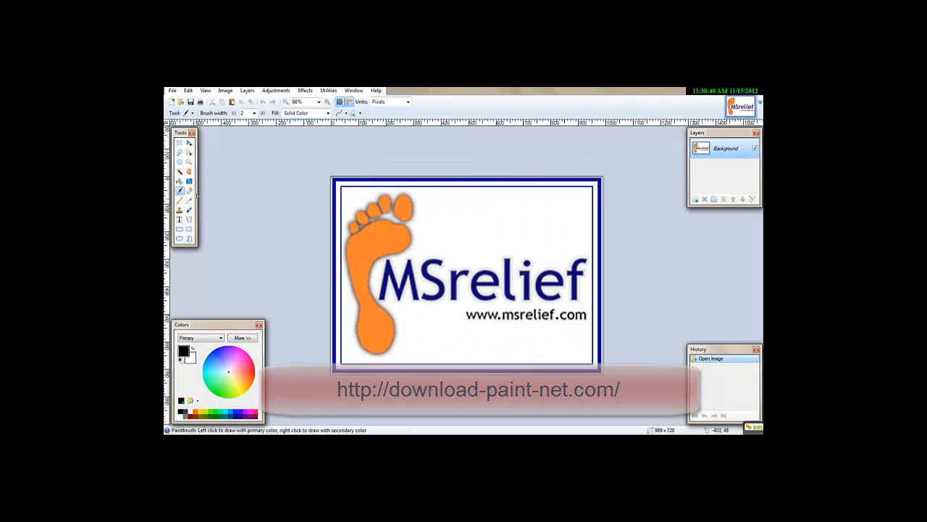
Open the full-size portrait photo from the images subfolder of Branding, and undo the stray brush mark.
{"action": "left_click", "coordinate": [181, 102]}
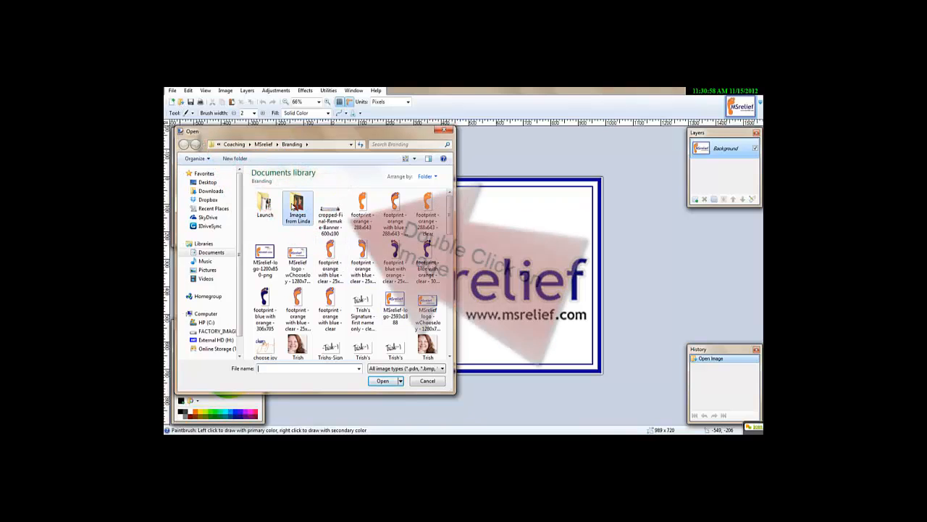
{"action": "double_click", "coordinate": [292, 206]}
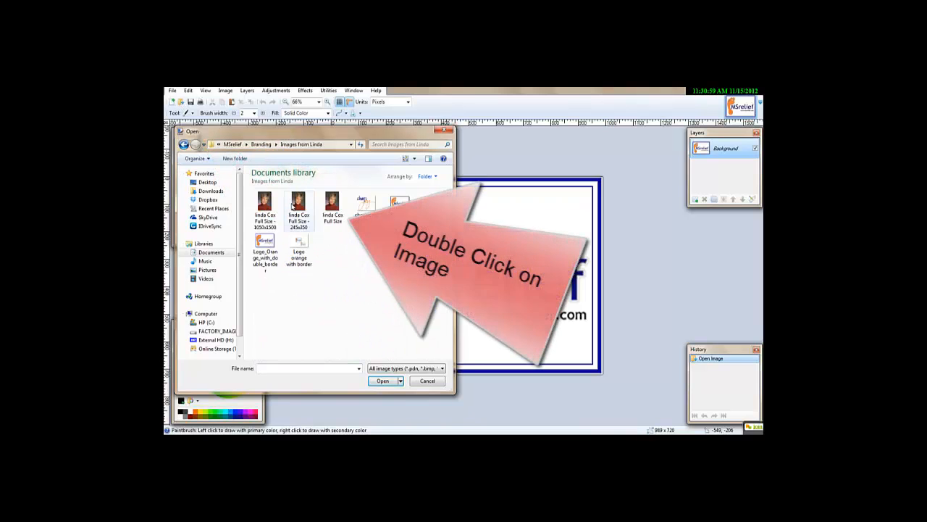
{"action": "left_click", "coordinate": [333, 209]}
{"action": "double_click", "coordinate": [333, 209]}
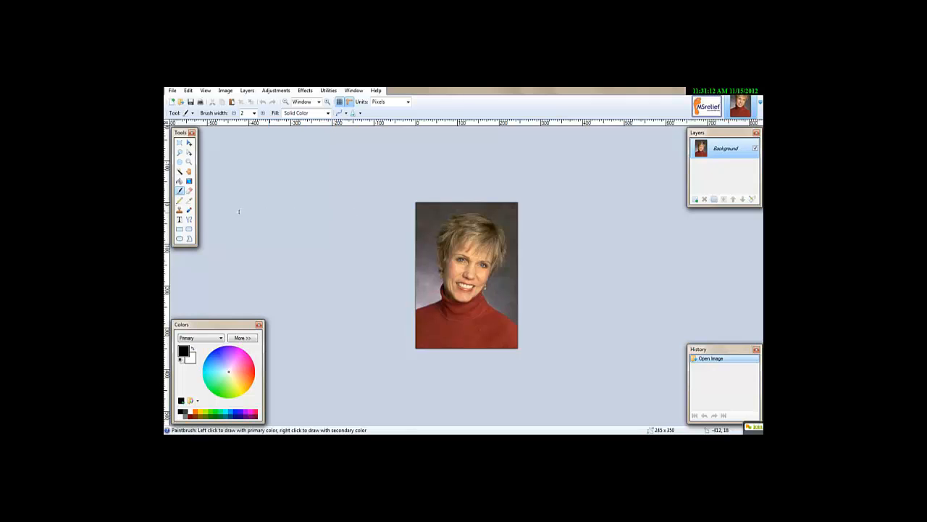
{"action": "left_click", "coordinate": [239, 208]}
{"action": "key", "text": "ctrl+z"}
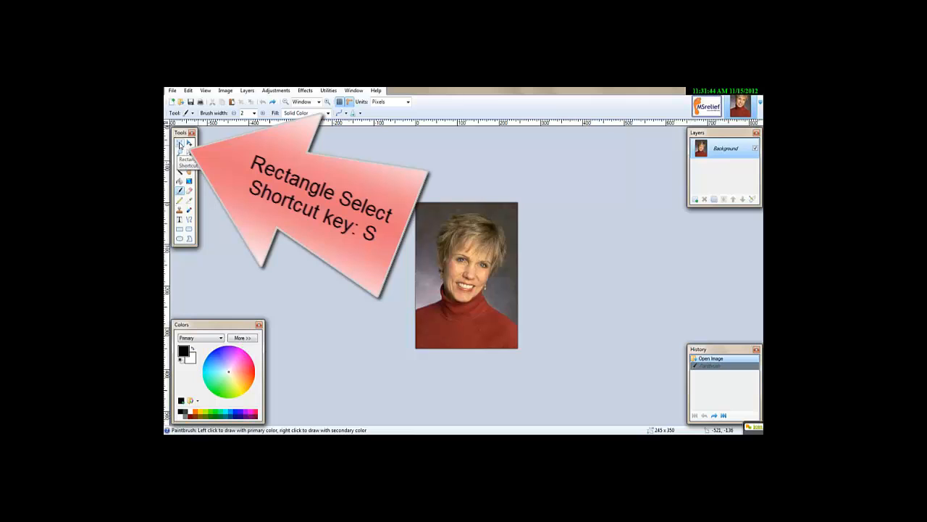
Select a nearly square area of about 244 x 242 pixels around the head in the portrait using Rectangle Select.
{"action": "left_click", "coordinate": [180, 144]}
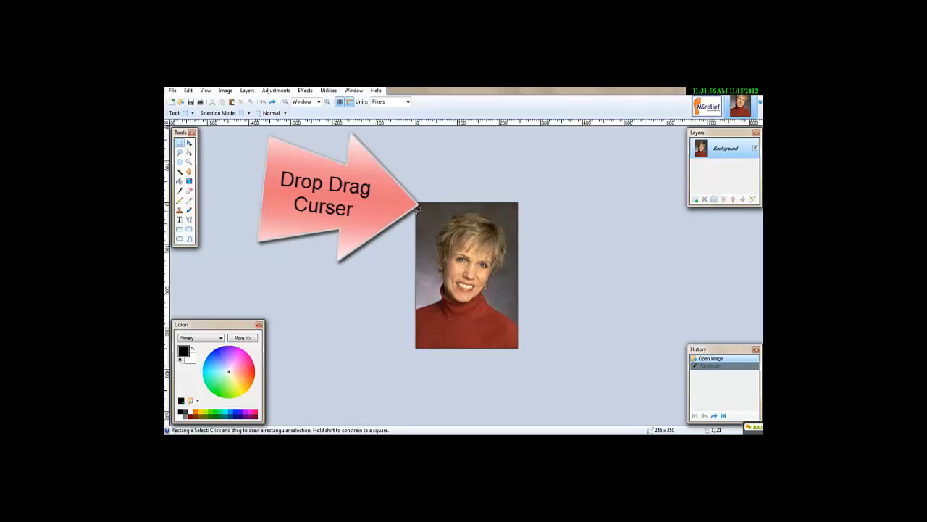
{"action": "left_click_drag", "start_coordinate": [419, 210], "coordinate": [518, 315]}
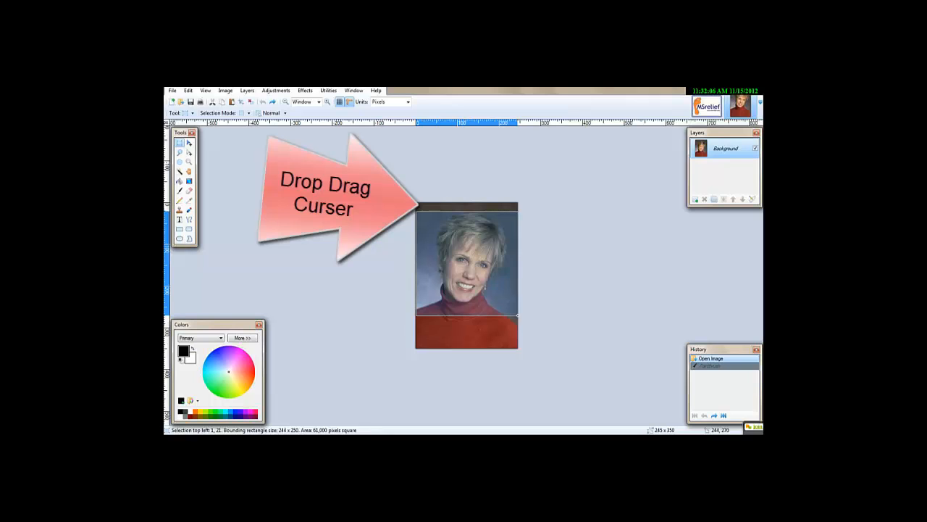
{"action": "left_click_drag", "start_coordinate": [518, 315], "coordinate": [518, 312]}
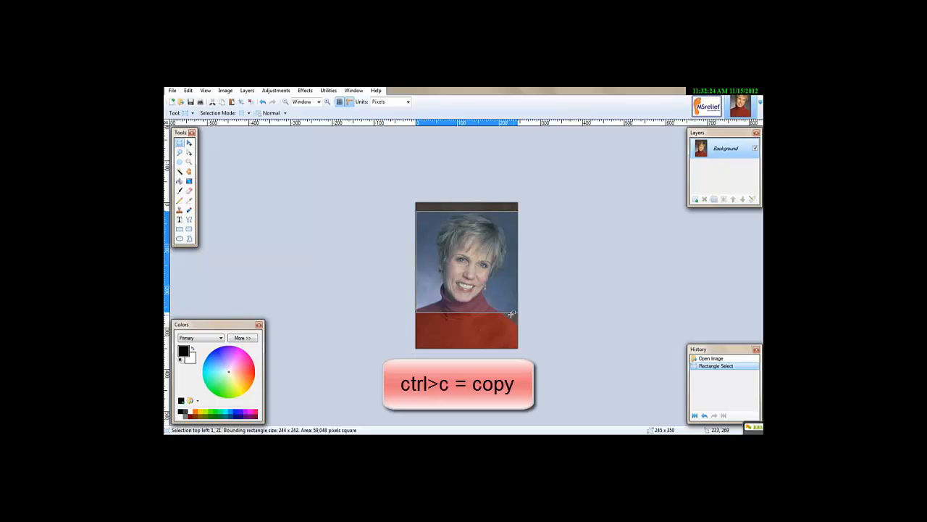
Create a new 244 x 242 pixel image and paste the copied headshot into it, leaving nothing selected.
{"action": "left_click", "coordinate": [172, 102]}
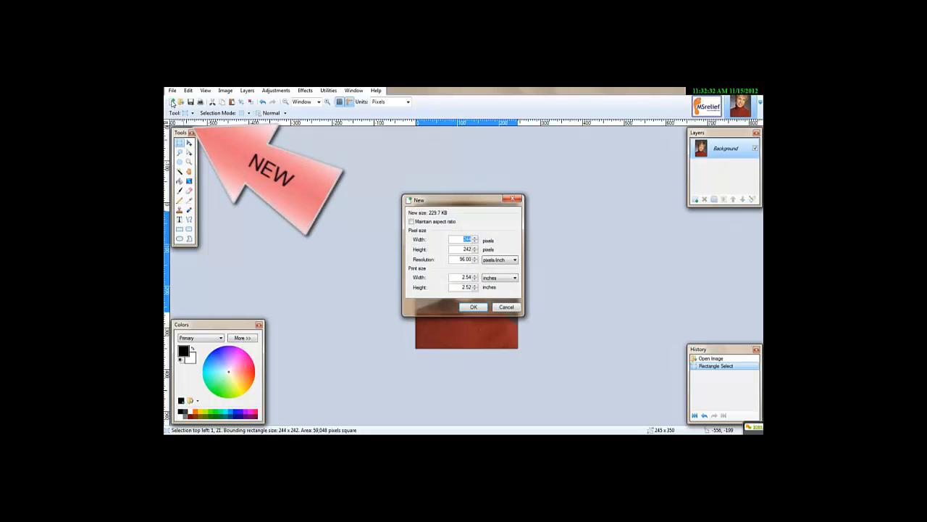
{"action": "left_click", "coordinate": [474, 306]}
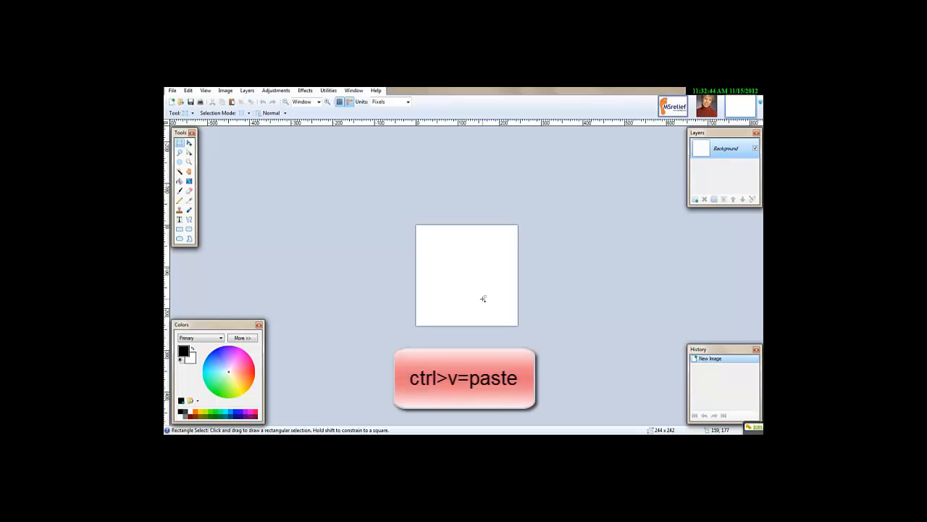
{"action": "key", "text": "ctrl+v"}
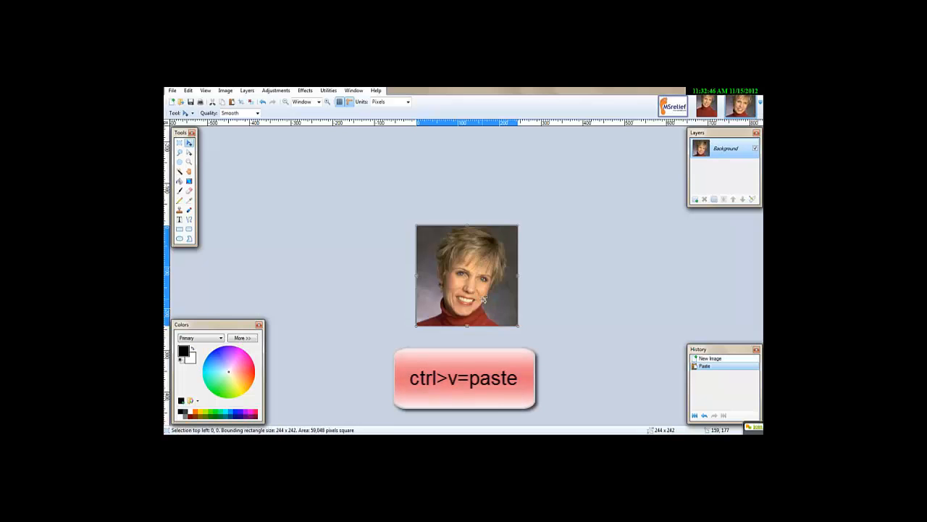
{"action": "key", "text": "ctrl+d"}
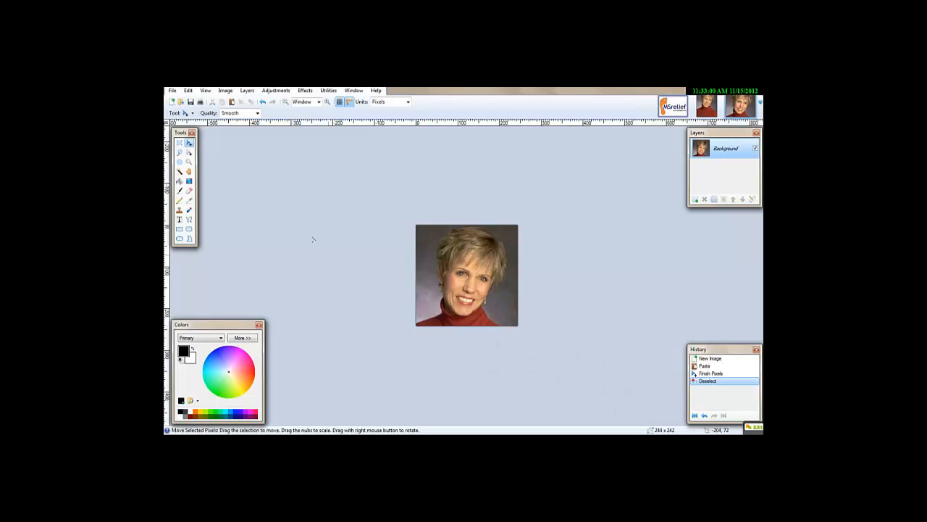
Resize the cropped headshot to 220 x 220 pixels.
{"action": "left_click", "coordinate": [226, 91]}
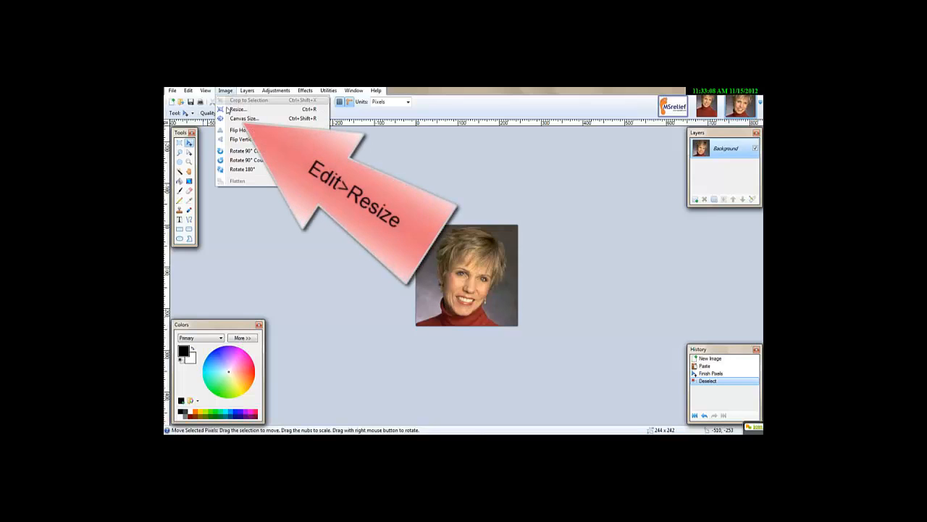
{"action": "left_click", "coordinate": [228, 109]}
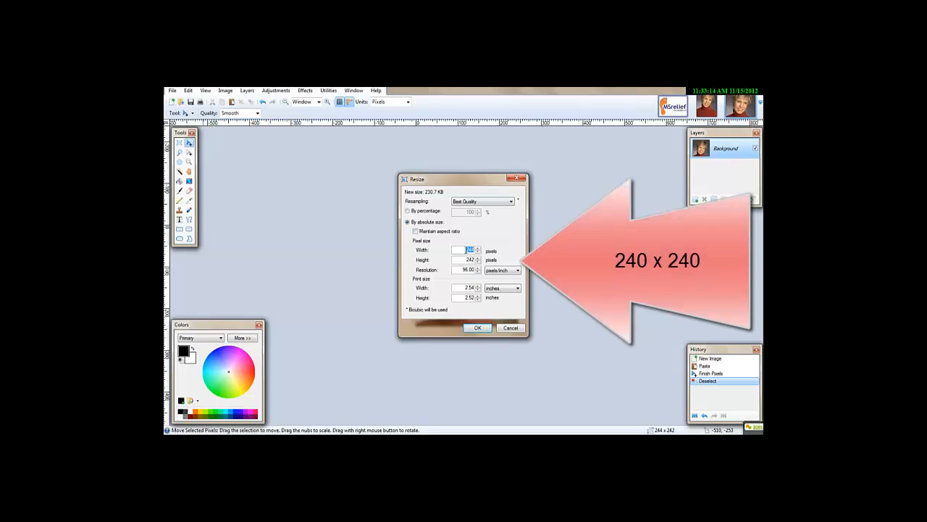
{"action": "left_click", "coordinate": [466, 249]}
{"action": "double_click", "coordinate": [472, 249]}
{"action": "type", "text": "25"}
{"action": "type", "text": "20"}
{"action": "double_click", "coordinate": [473, 258]}
{"action": "type", "text": "220"}
{"action": "left_click", "coordinate": [484, 330]}
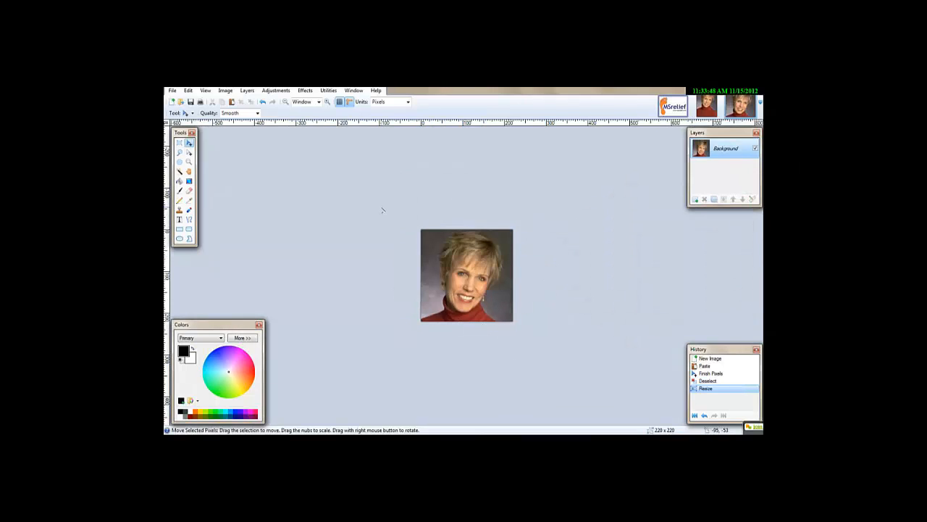
Save the headshot as a PNG named with the person's full name and "headheadshot to right", using auto-detected bit depth.
{"action": "left_click", "coordinate": [173, 91]}
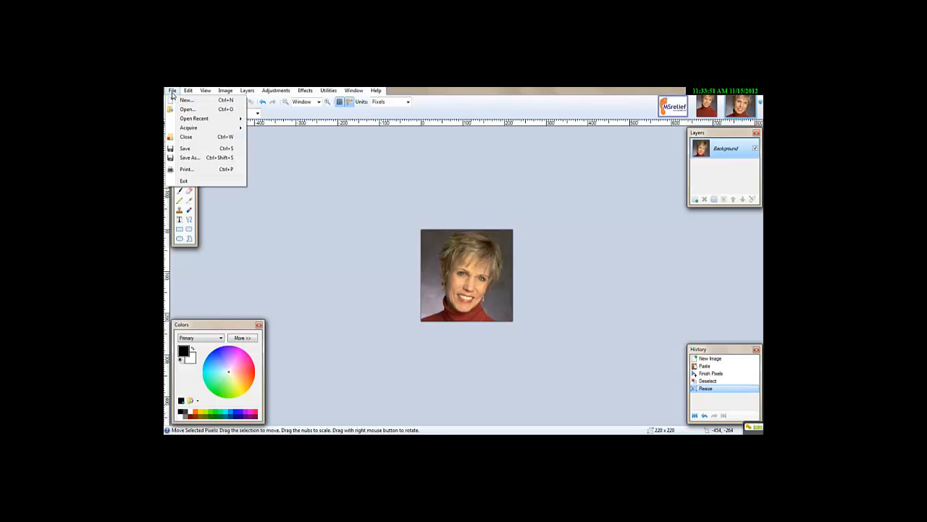
{"action": "left_click", "coordinate": [190, 157]}
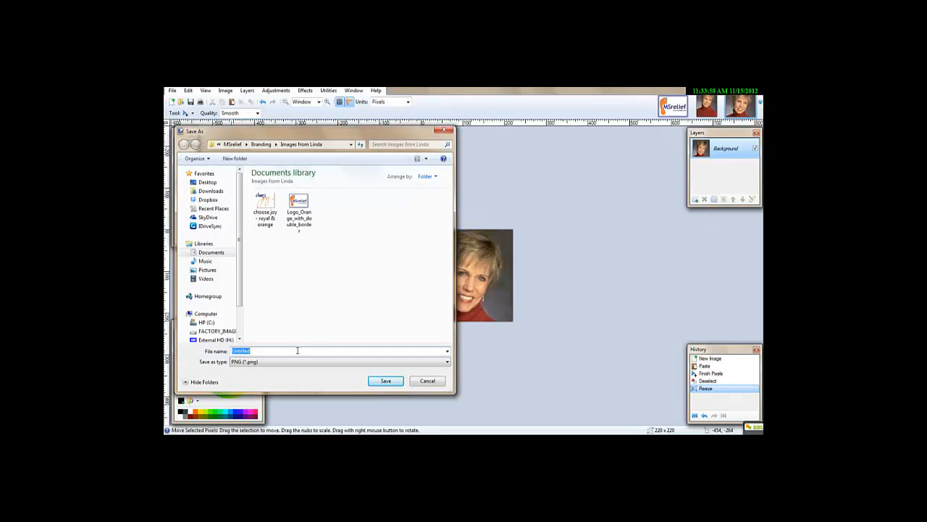
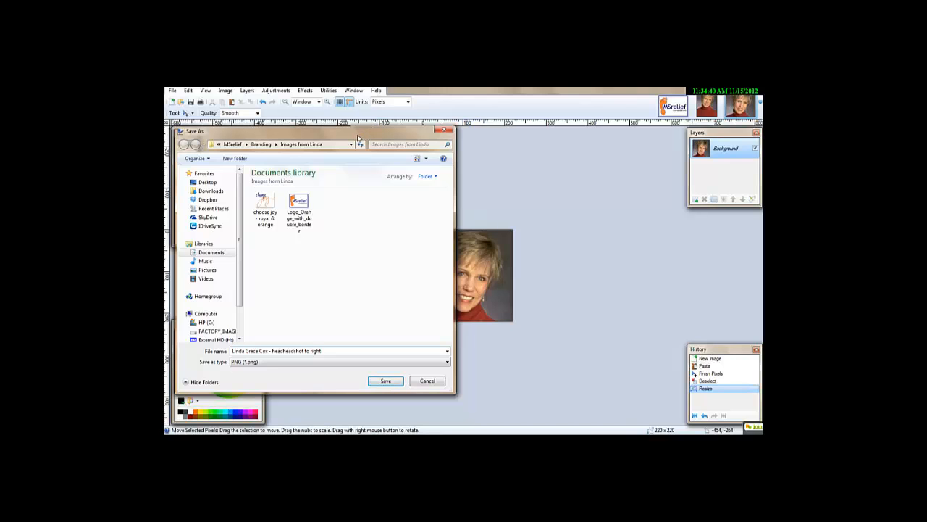
{"action": "left_click_drag", "start_coordinate": [358, 138], "coordinate": [333, 131]}
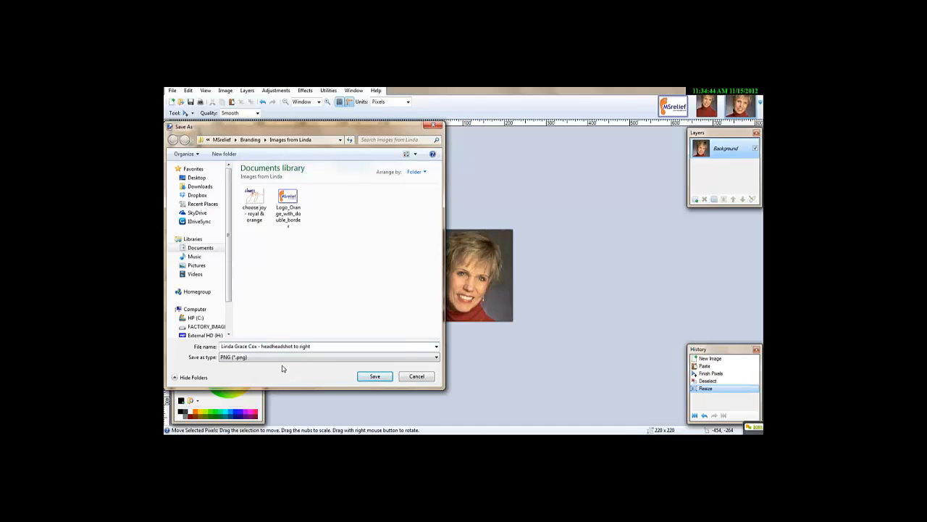
{"action": "left_click", "coordinate": [364, 376]}
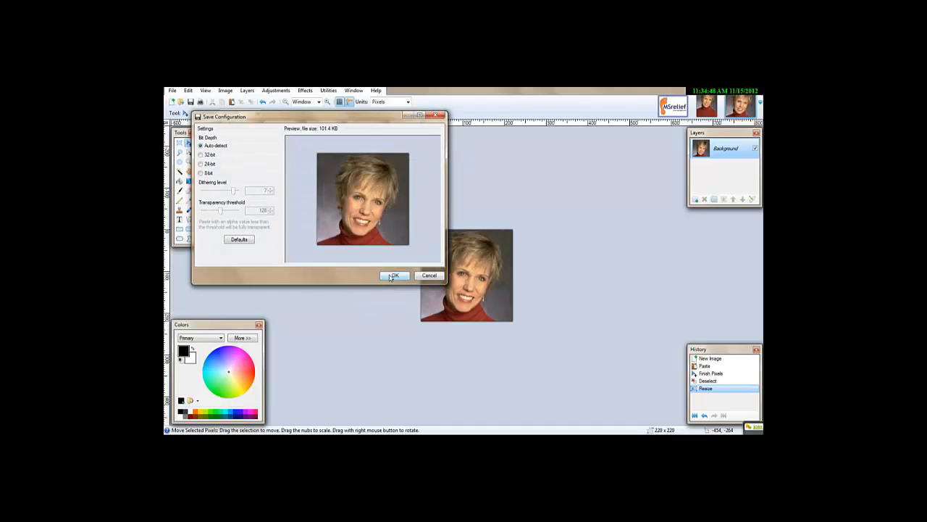
{"action": "left_click", "coordinate": [393, 275]}
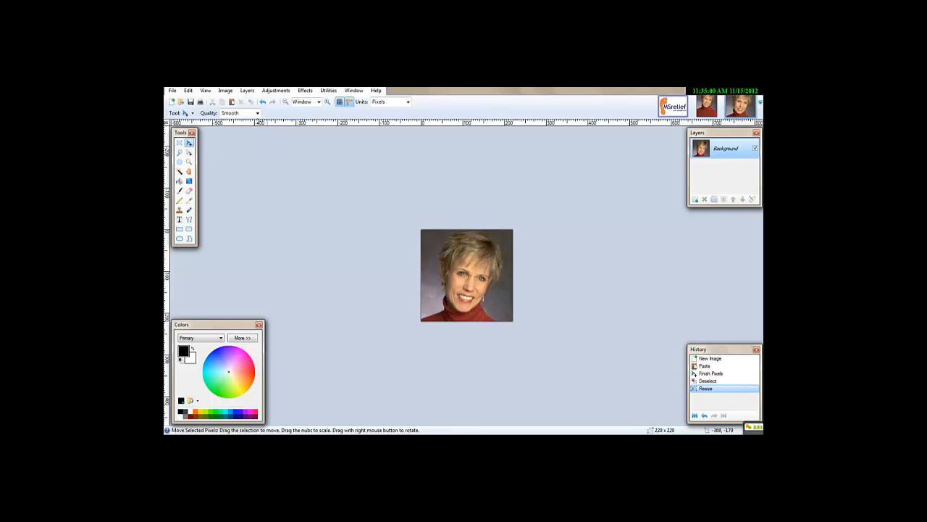
Resize the headshot to 150 x 150 pixels with the aspect ratio maintained.
{"action": "left_click", "coordinate": [226, 91]}
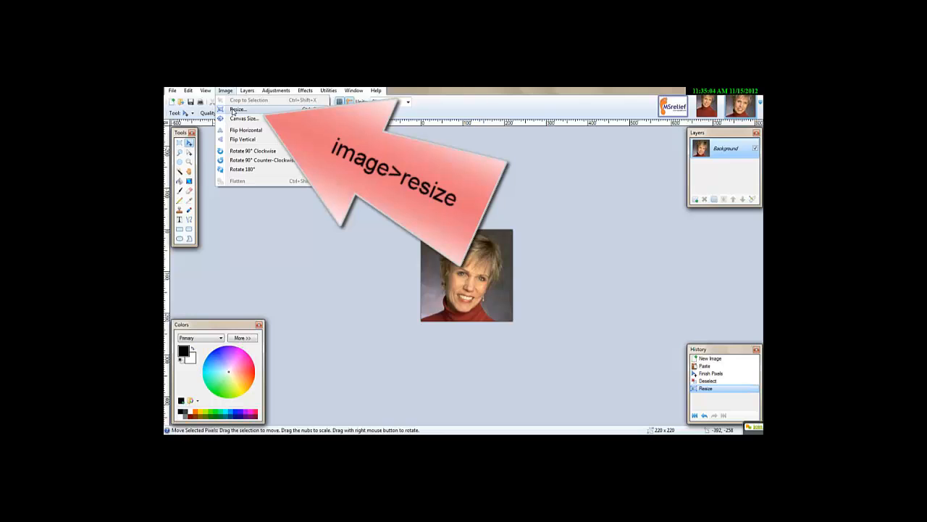
{"action": "left_click", "coordinate": [232, 110]}
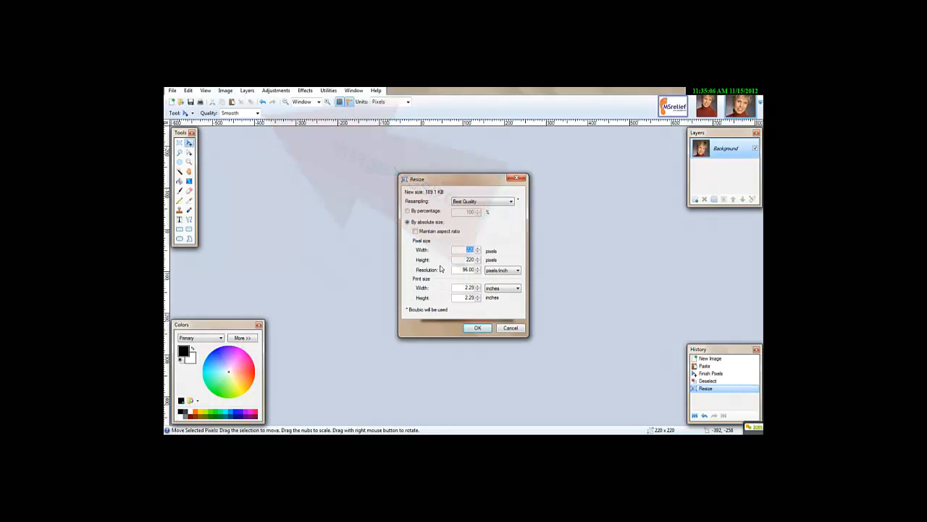
{"action": "left_click", "coordinate": [416, 232]}
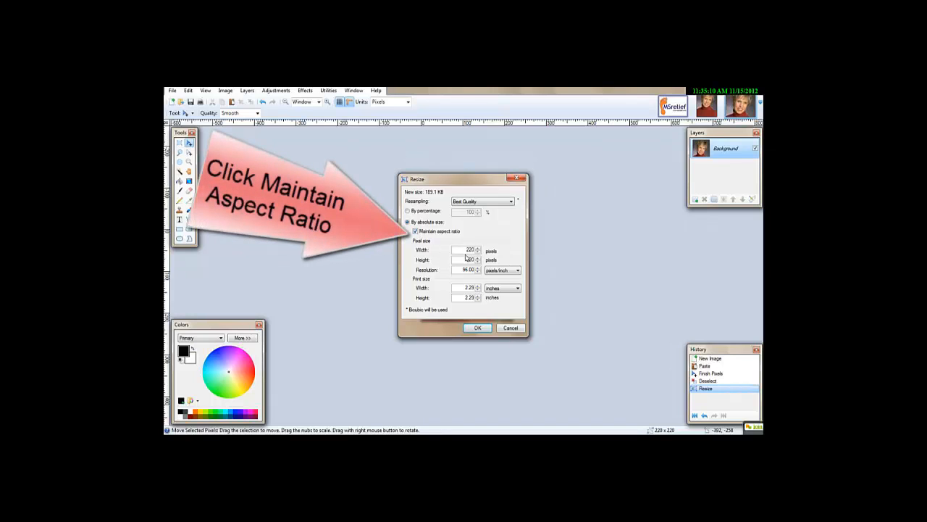
{"action": "left_click_drag", "start_coordinate": [464, 250], "coordinate": [481, 251]}
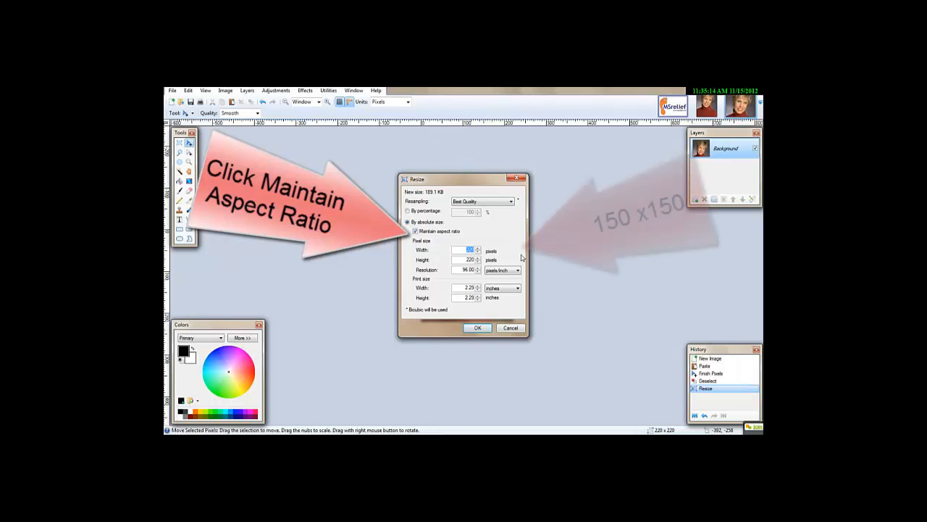
{"action": "type", "text": "150"}
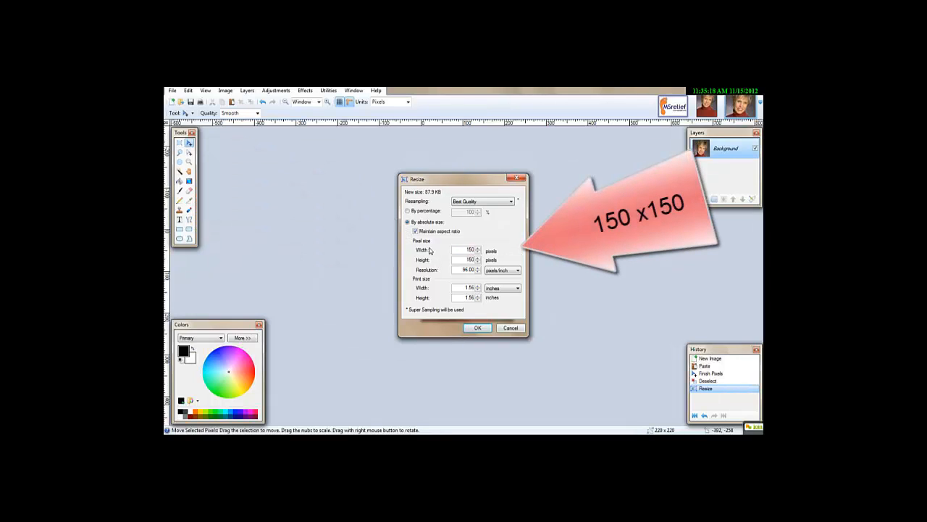
{"action": "left_click", "coordinate": [479, 328]}
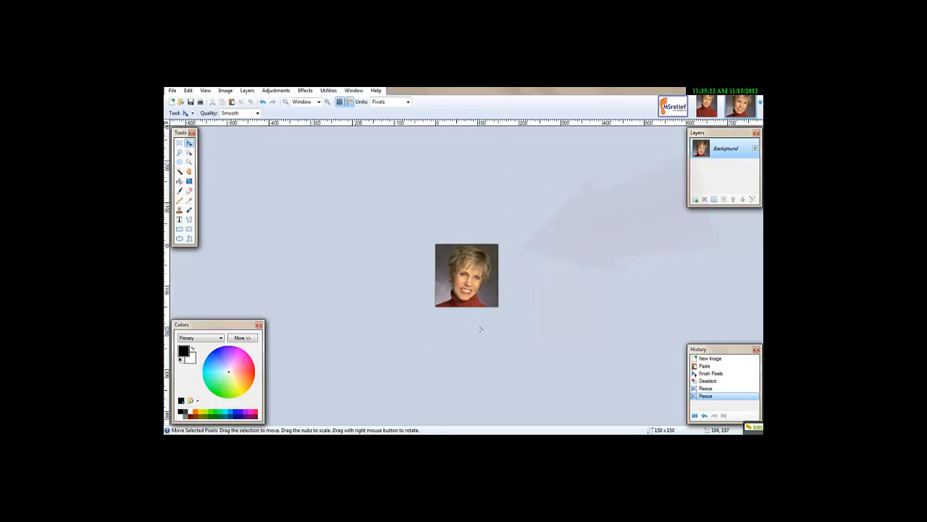
Save the smaller headshot as a separate PNG, appending " - 150x150" to the existing file name and keeping the default save settings.
{"action": "left_click", "coordinate": [172, 90]}
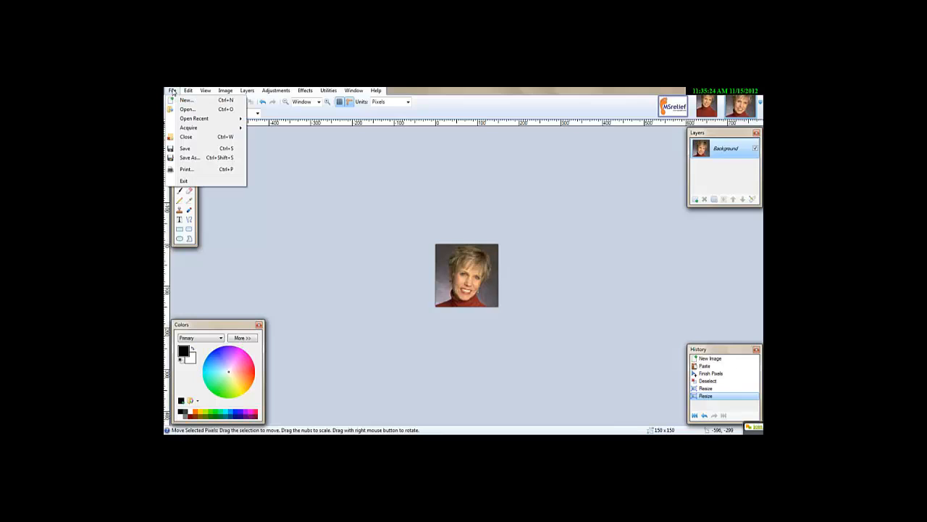
{"action": "left_click", "coordinate": [186, 159]}
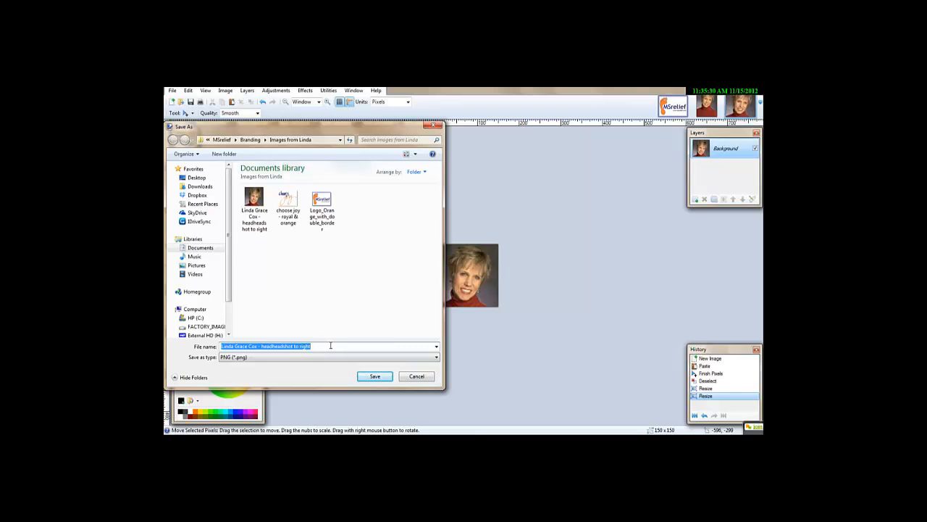
{"action": "left_click", "coordinate": [331, 346]}
{"action": "type", "text": "-"}
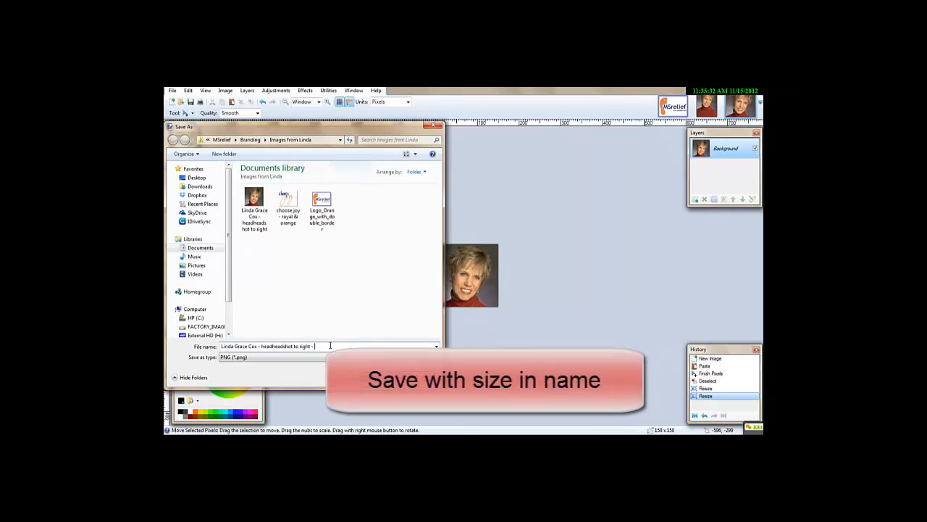
{"action": "type", "text": " 150"}
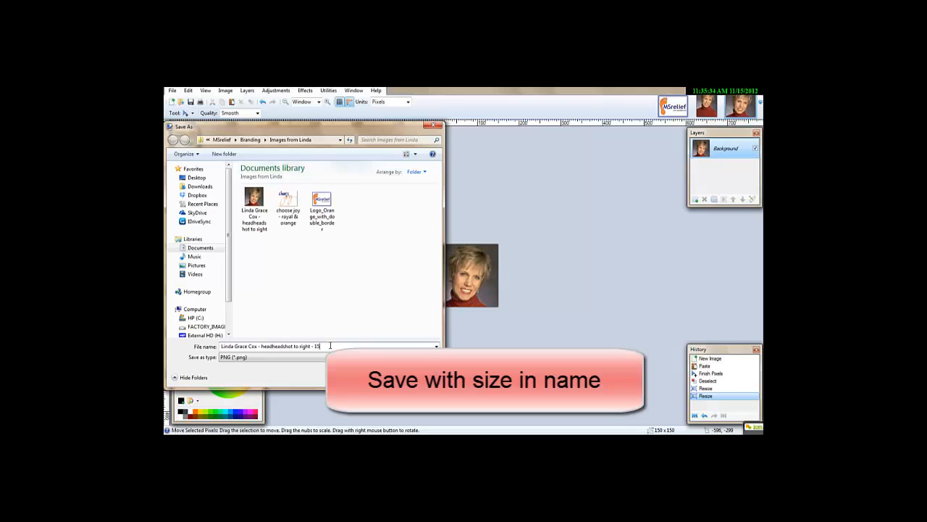
{"action": "type", "text": "x150"}
{"action": "key", "text": "Return"}
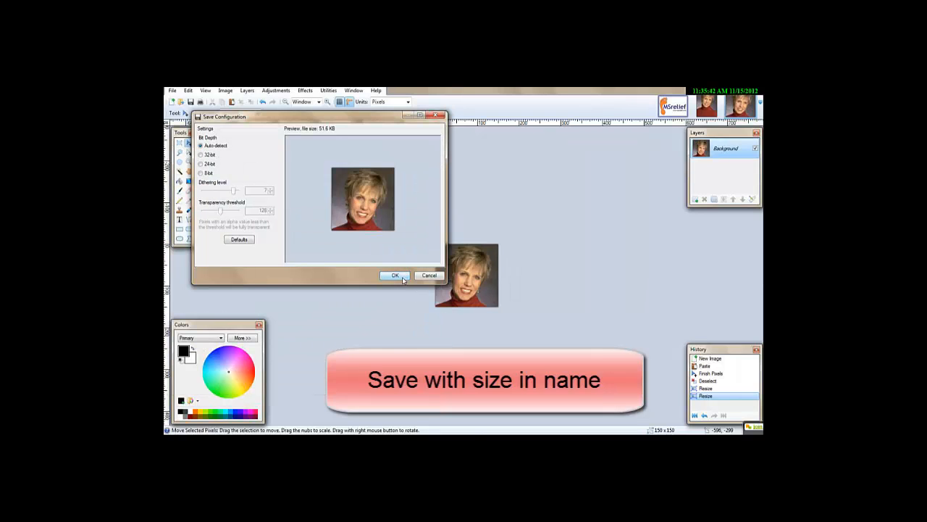
{"action": "left_click", "coordinate": [397, 276]}
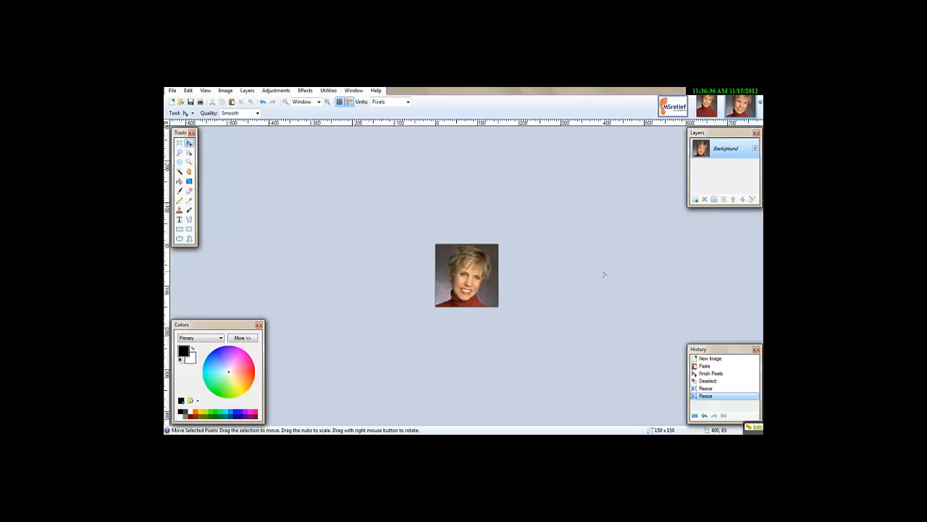
Check the original portrait, return to the cropped headshot, and undo and redo its last resize.
{"action": "left_click", "coordinate": [701, 100]}
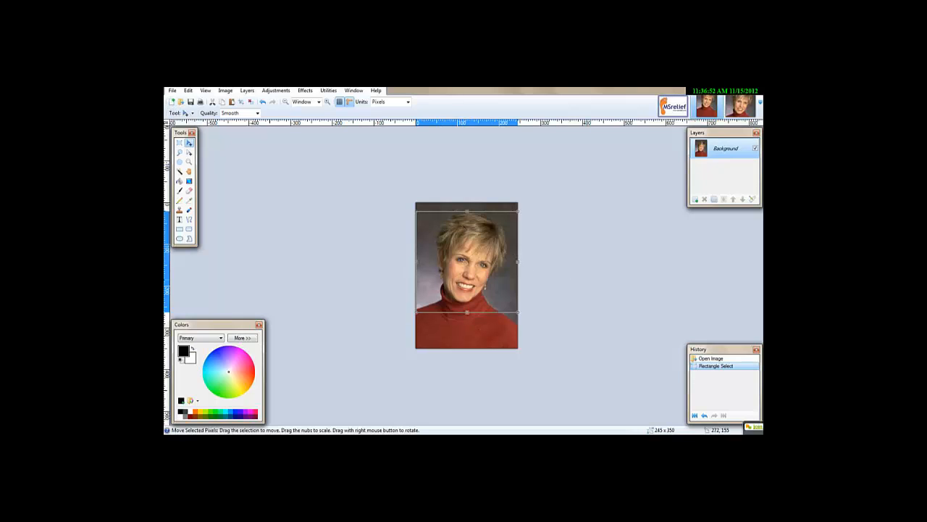
{"action": "left_click", "coordinate": [740, 106]}
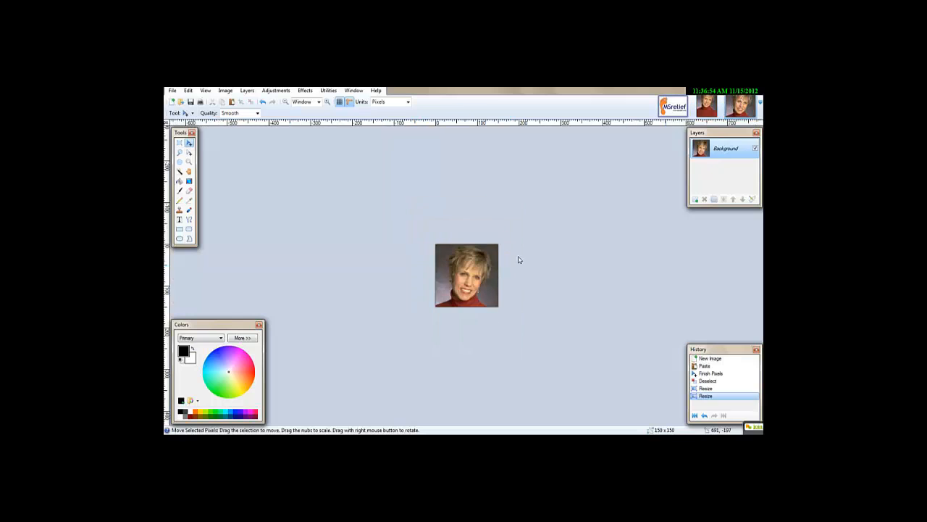
{"action": "left_click", "coordinate": [264, 103]}
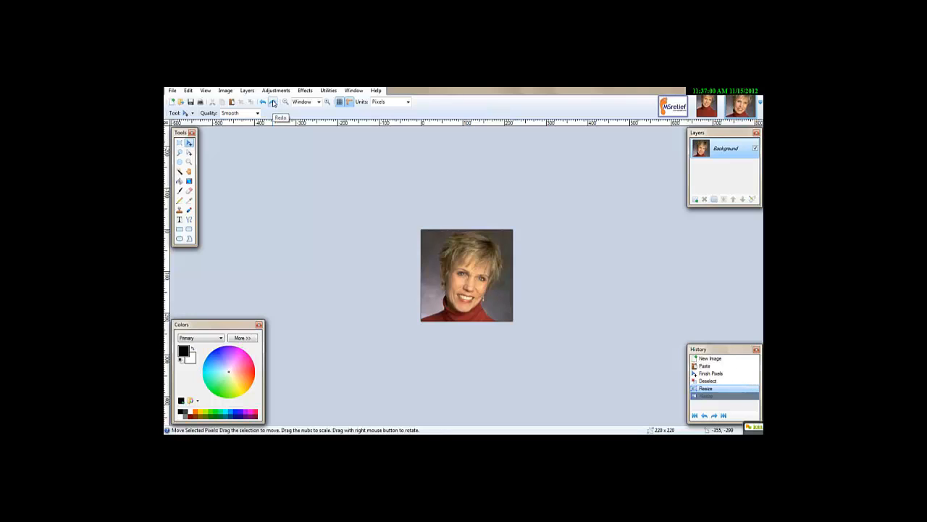
{"action": "left_click", "coordinate": [274, 103]}
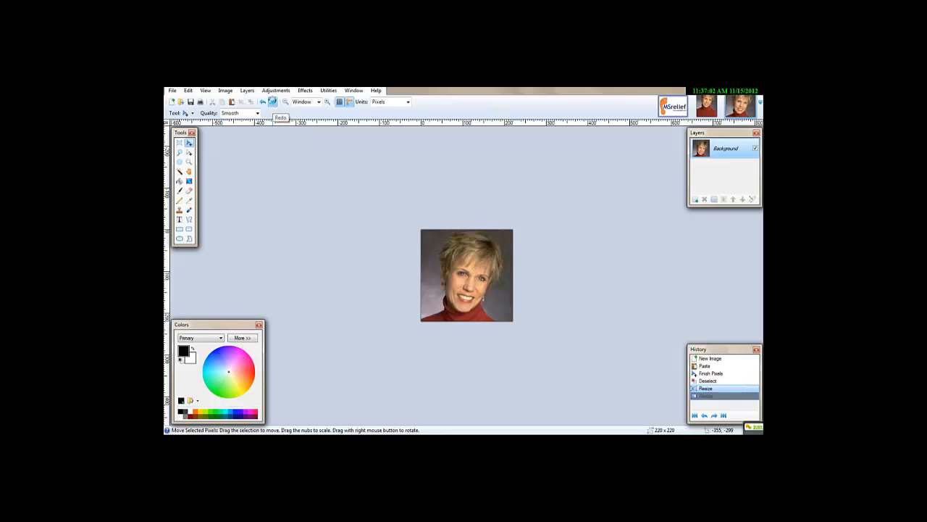